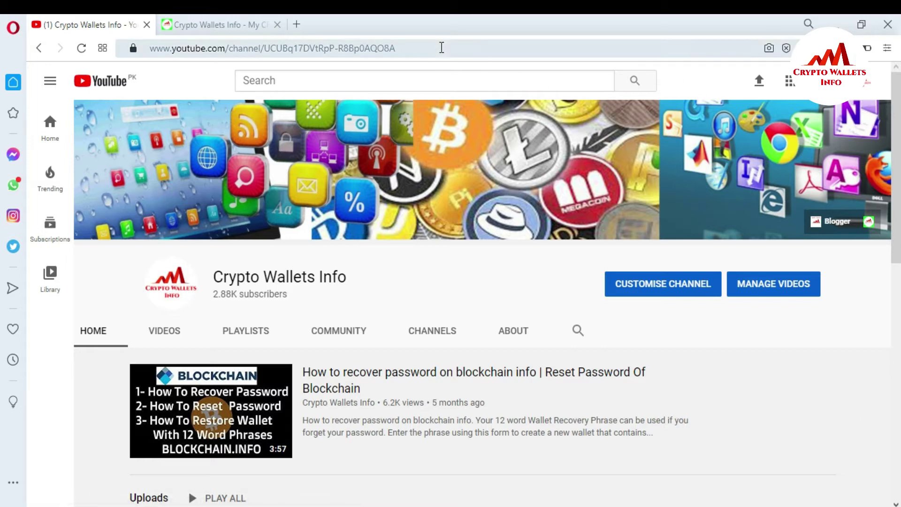
Switch to the cryptowalletsinfo.com Bitcoin-address blog post, then bring up the Blockchain.com Wallet login window
click(249, 16)
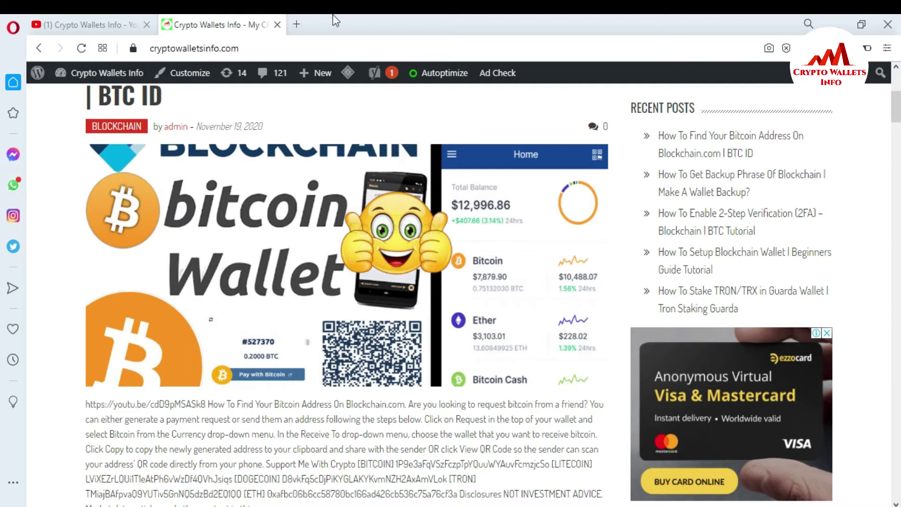
mouse_move(657, 506)
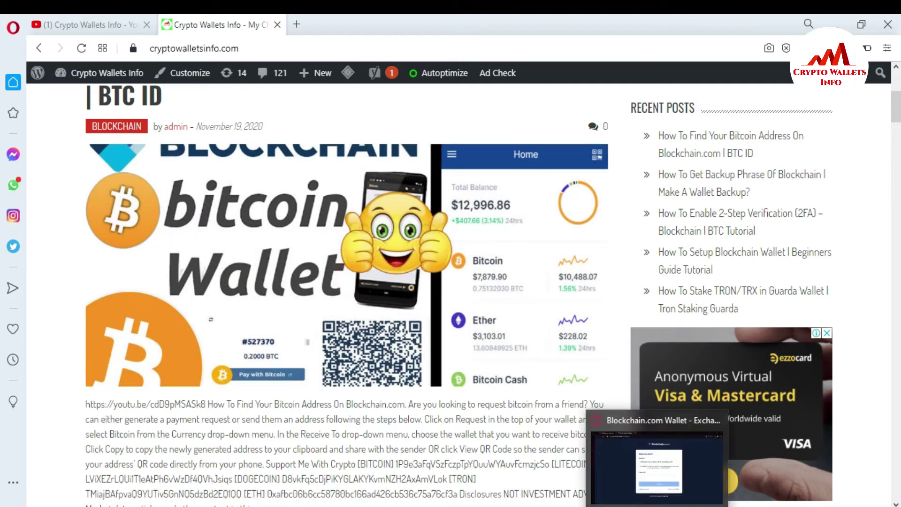
click(657, 467)
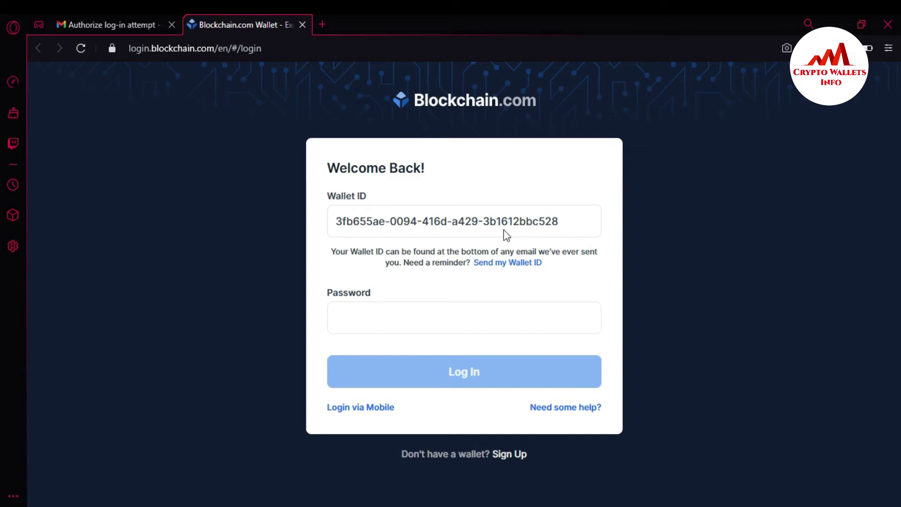
Log in to Blockchain.com Wallet with the prefilled Wallet ID and the account password
drag(565, 221, 336, 217)
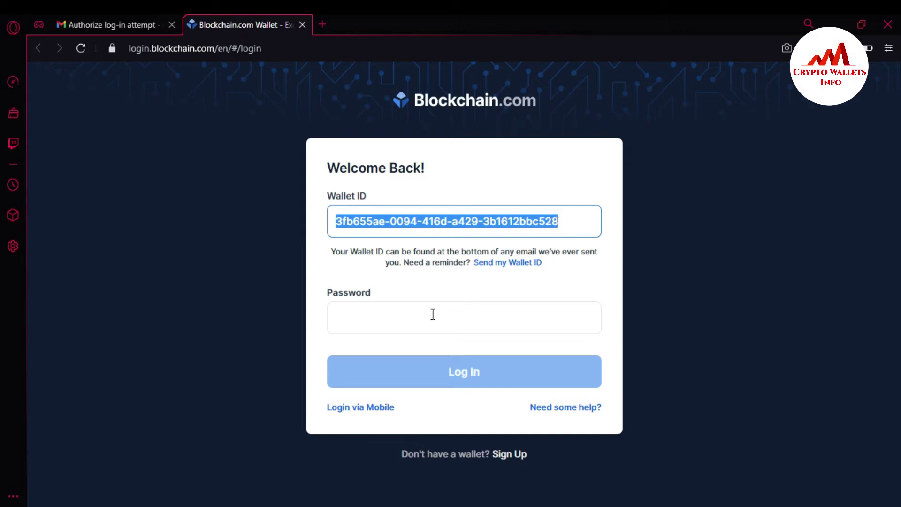
click(400, 324)
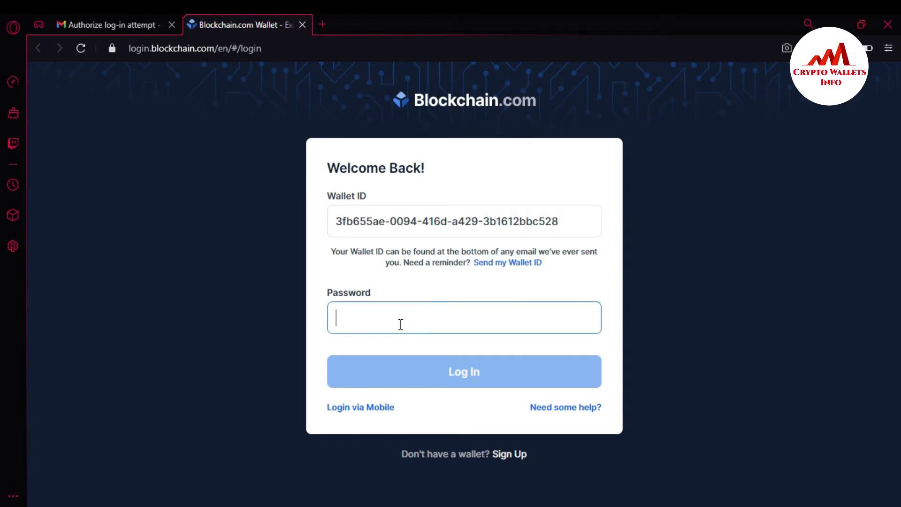
text(************)
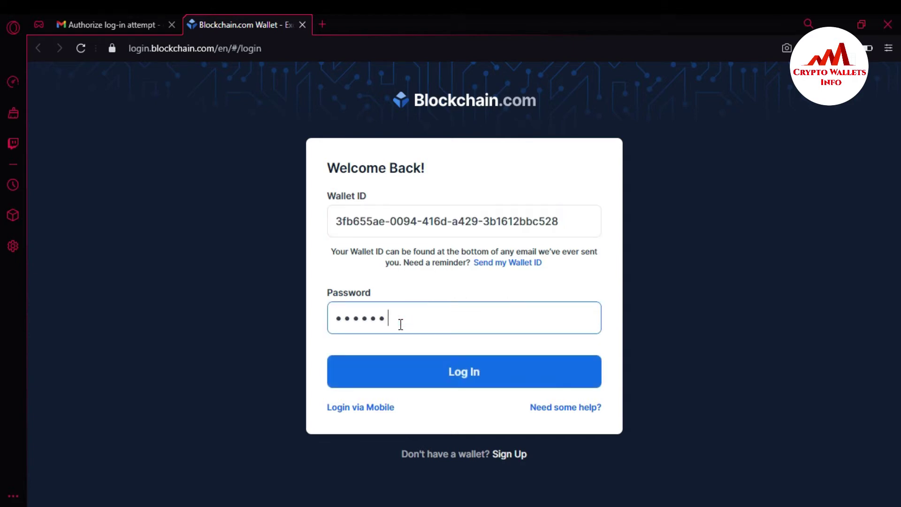
text(**)
click(483, 376)
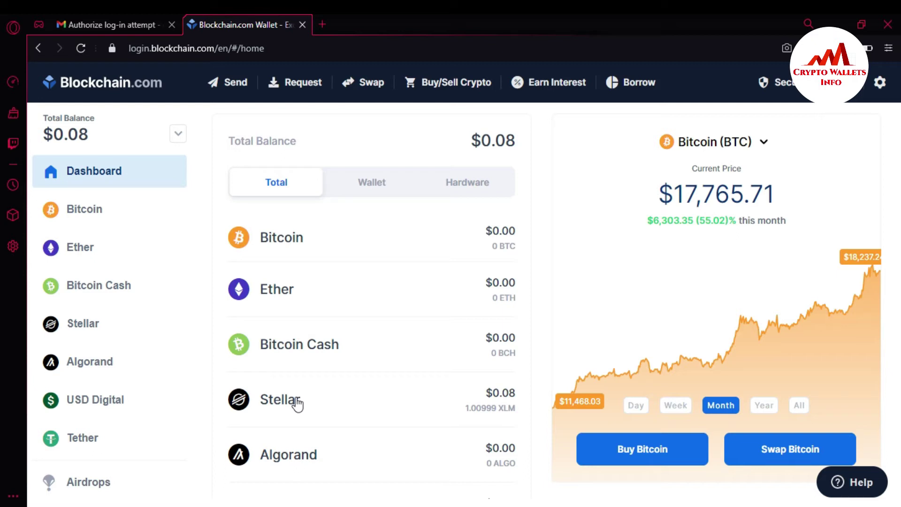
Open the Ether account page showing $0.00 ETH, then bring up the settings options
click(278, 289)
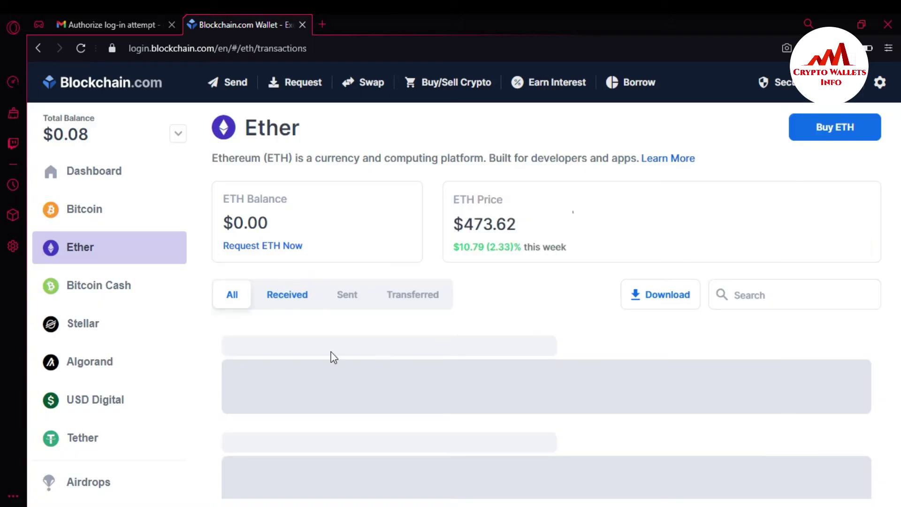
click(881, 322)
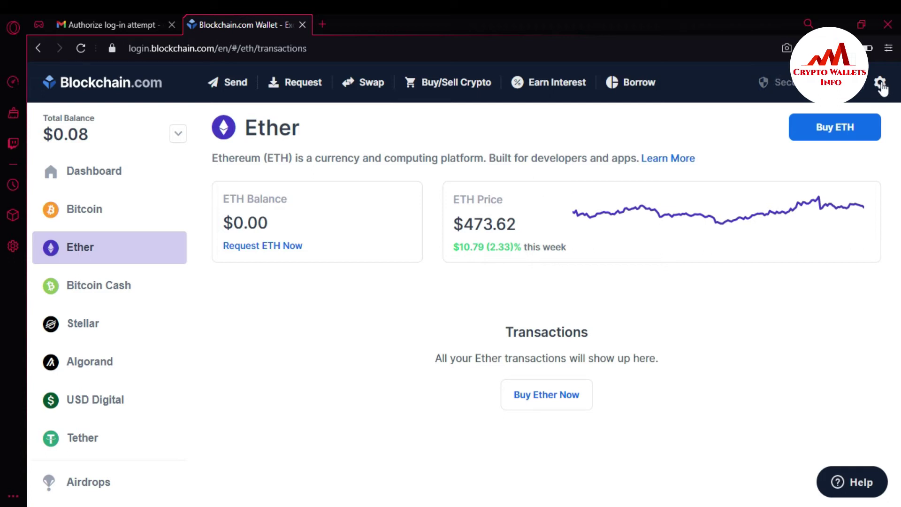
click(881, 85)
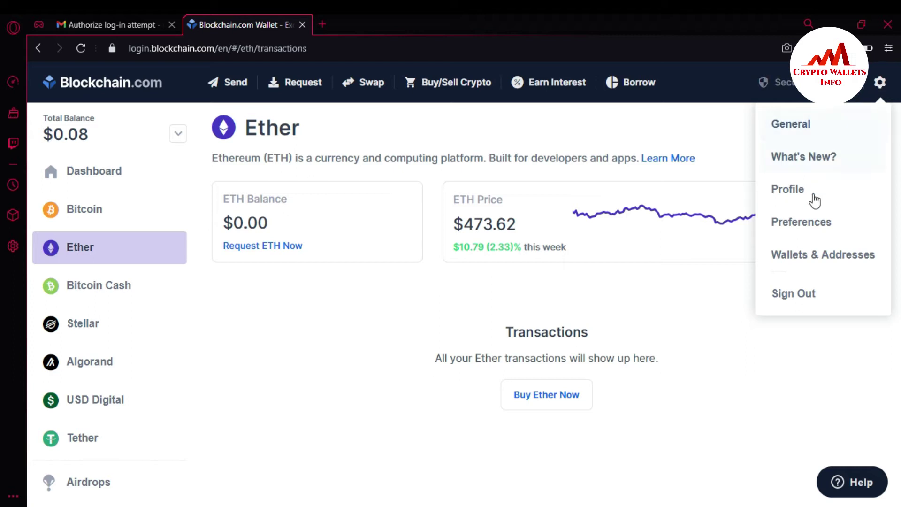
In Wallets & Addresses, switch to the Ethereum section and choose Show on the private-key warning
click(835, 263)
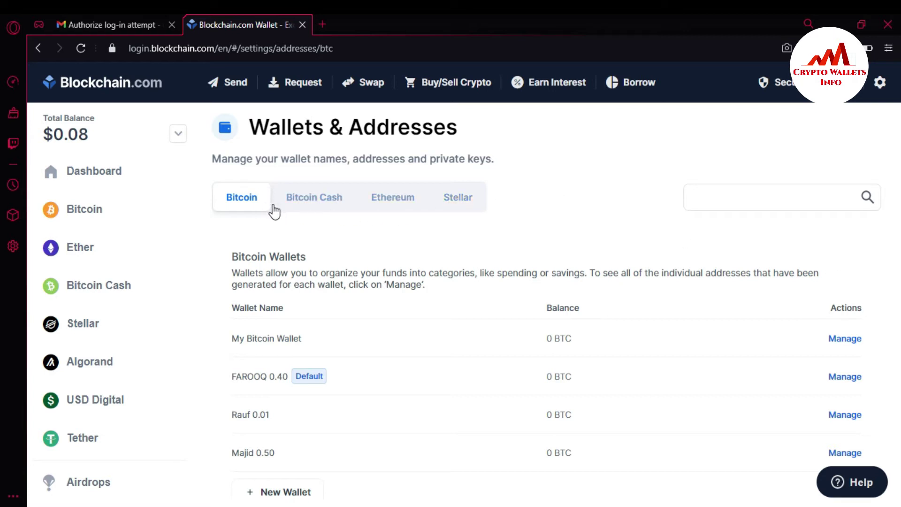
click(312, 209)
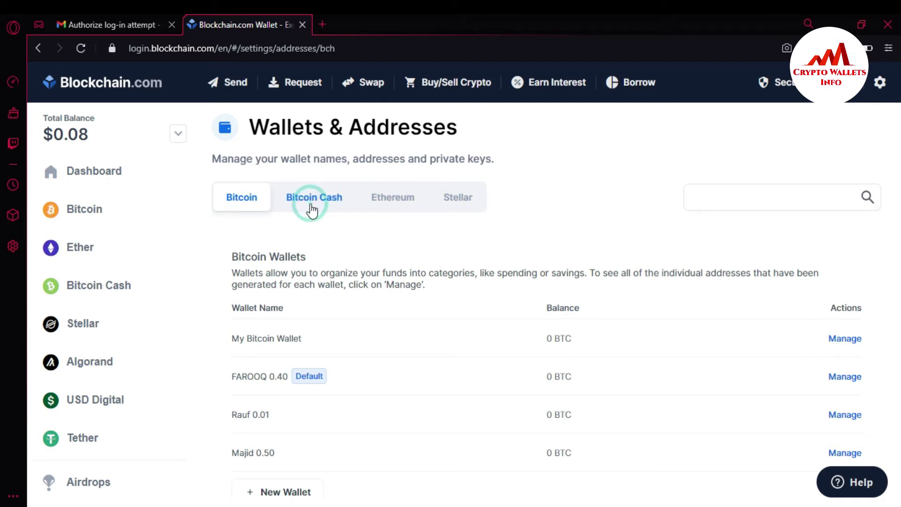
click(401, 204)
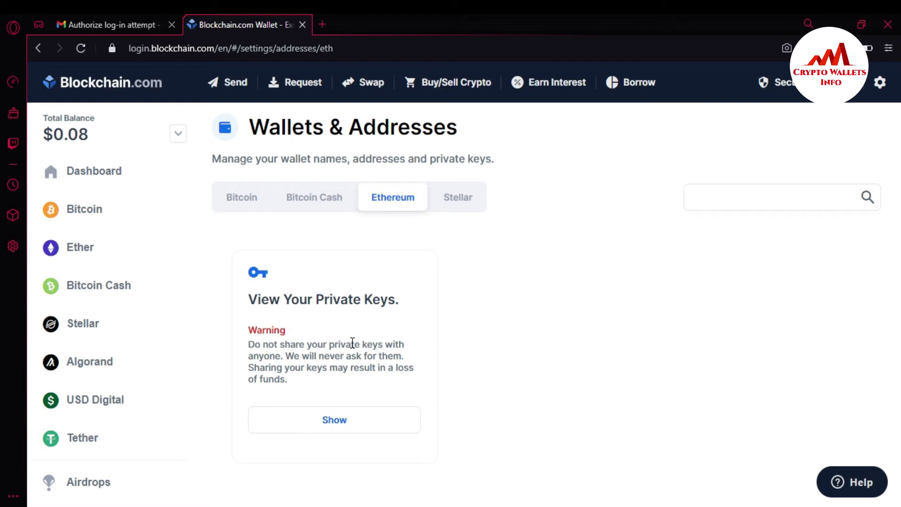
click(333, 428)
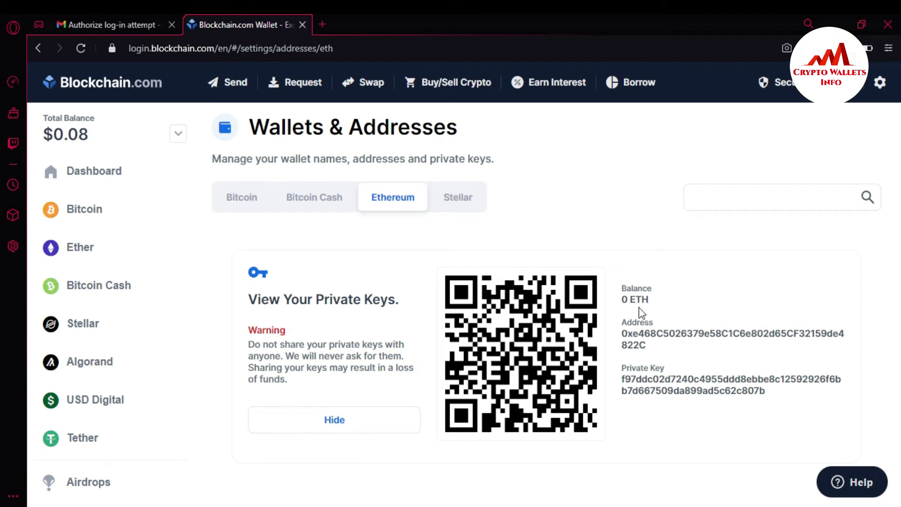
Select the revealed Ethereum address and the full Ethereum private key text
drag(624, 334, 653, 347)
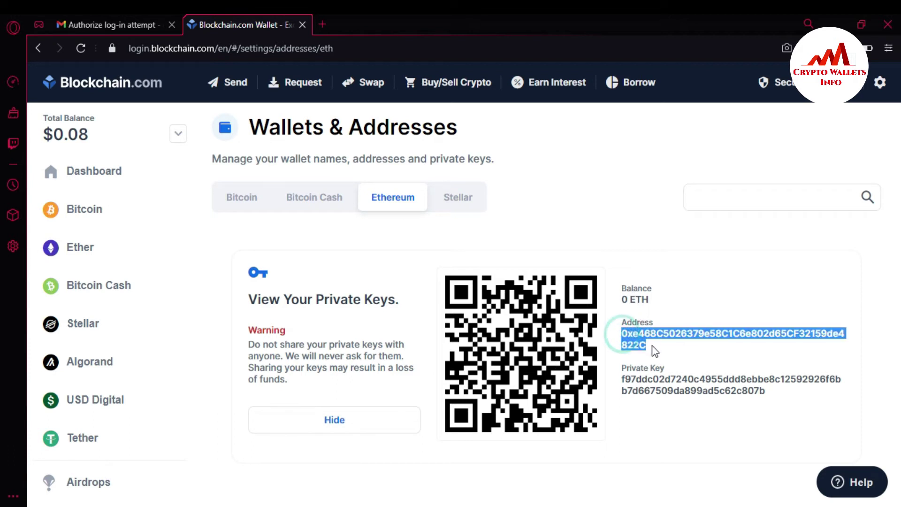
drag(767, 392, 621, 384)
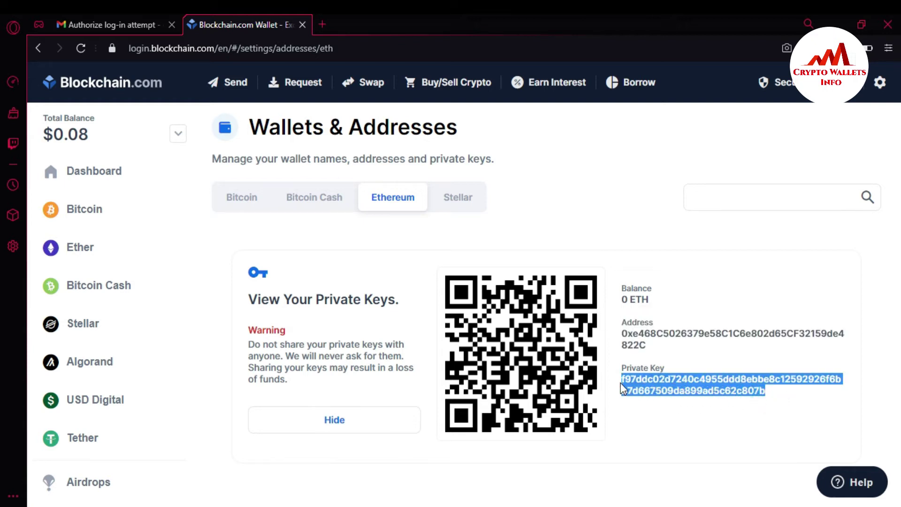
drag(647, 348, 624, 334)
drag(779, 395, 621, 378)
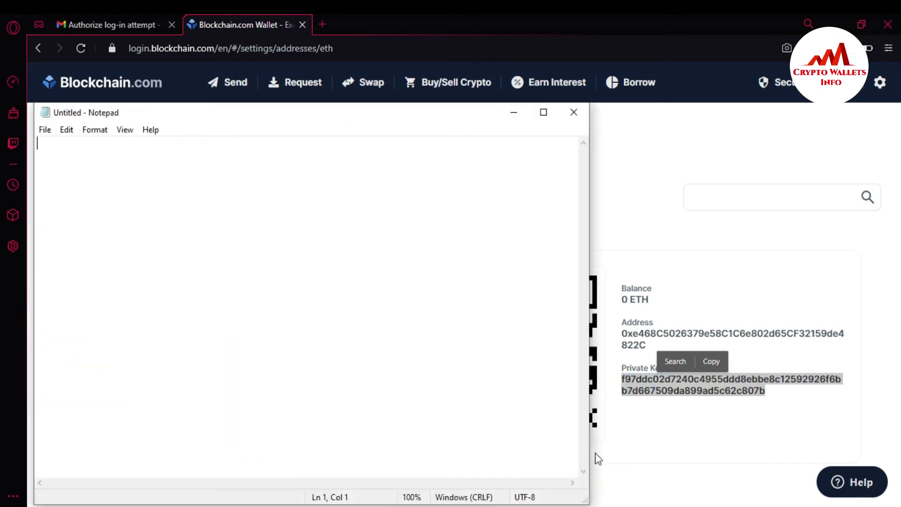
Paste the labelled Ethereum address and private key from the wallet page into Notepad
click(648, 345)
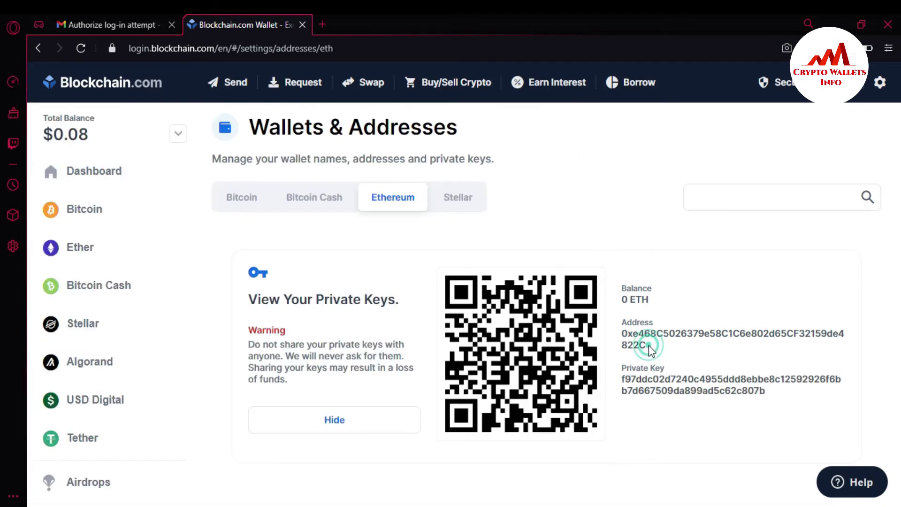
drag(640, 346, 616, 325)
key(ctrl+c)
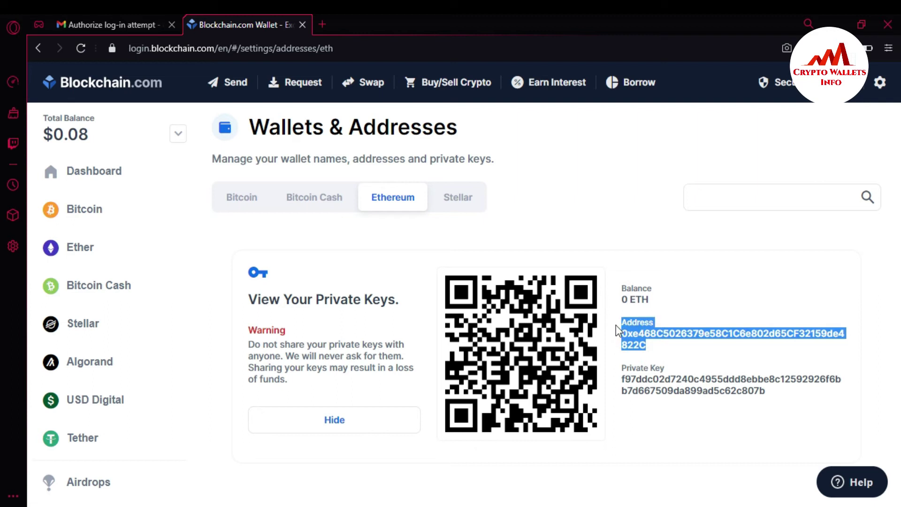
key(alt+Tab)
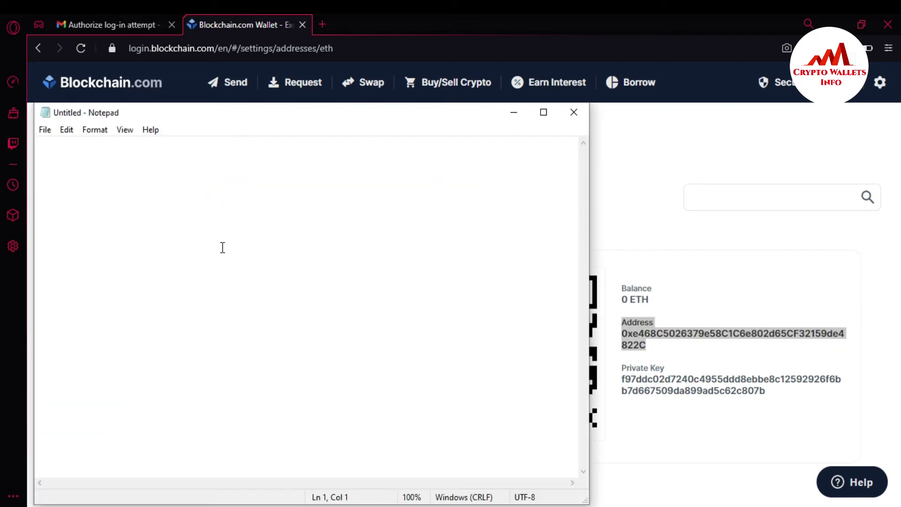
key(ctrl+v)
key(Return)
key(Return)
key(Return)
key(Return)
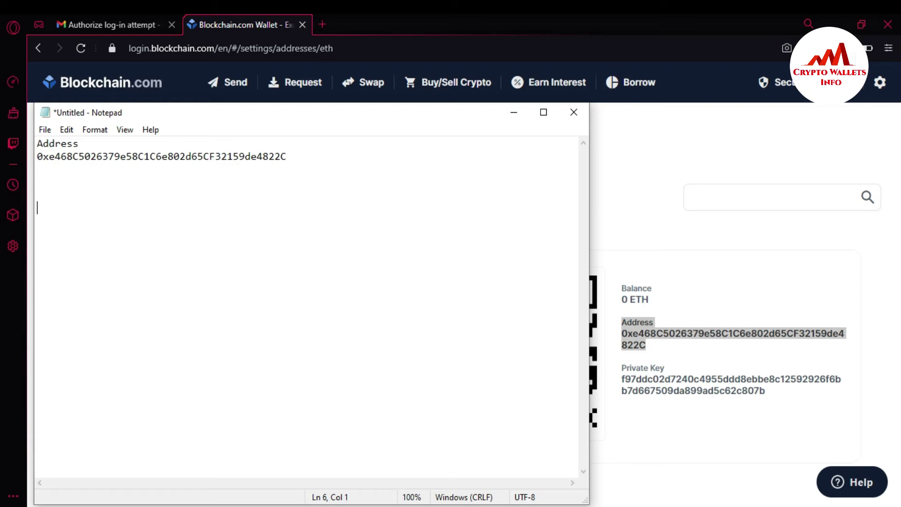
drag(773, 389, 617, 369)
key(ctrl+c)
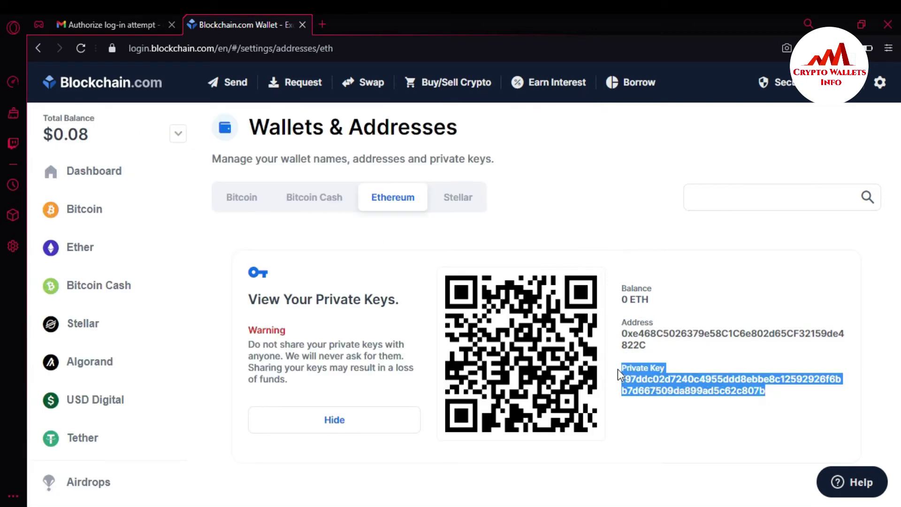
key(alt+Tab)
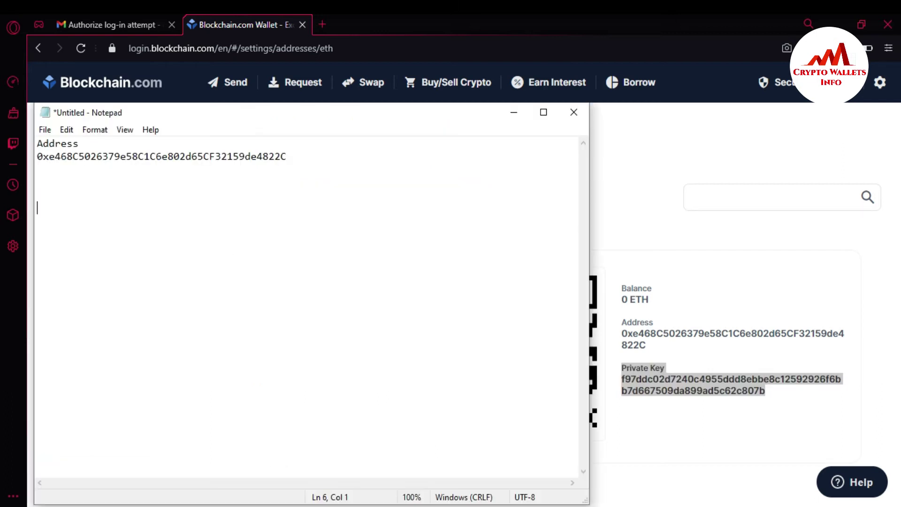
key(ctrl+v)
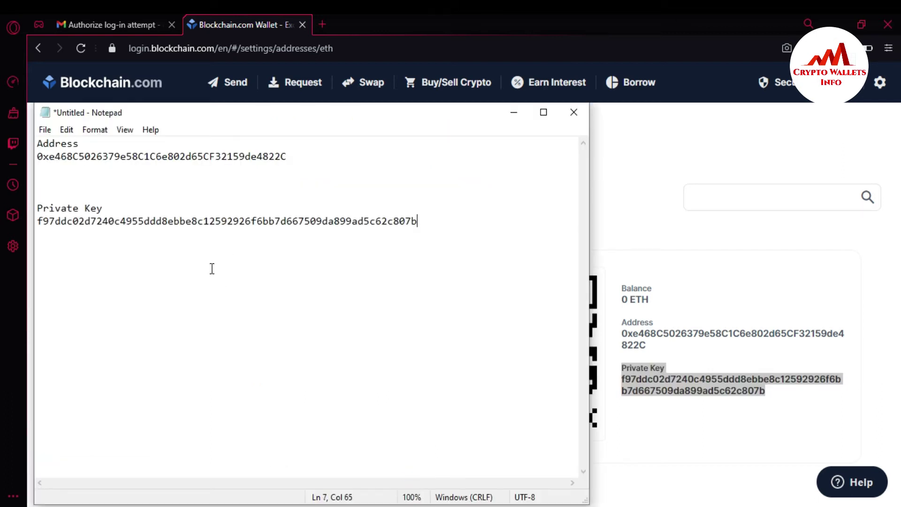
Add an 'ETH Private Key' heading and an ===== divider line, then minimize Notepad
click(43, 144)
click(38, 144)
key(Return)
key(Return)
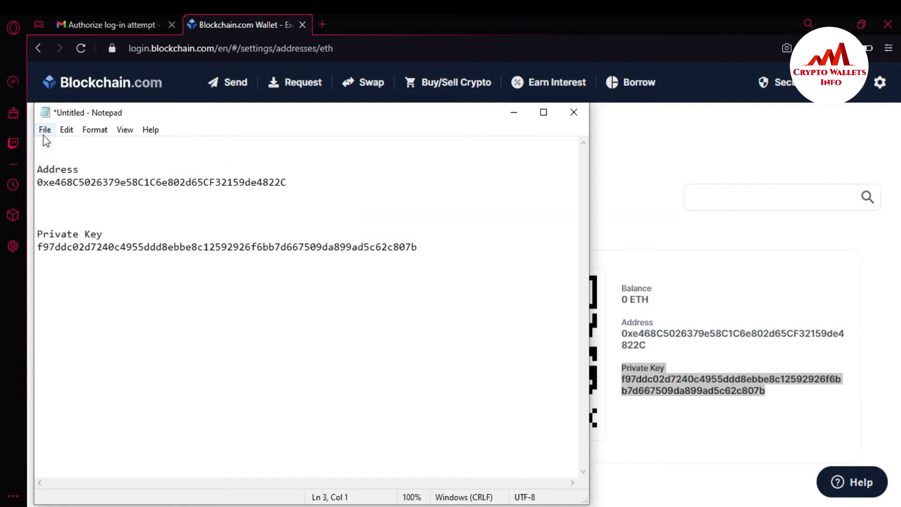
click(43, 145)
text(ETH Private Key)
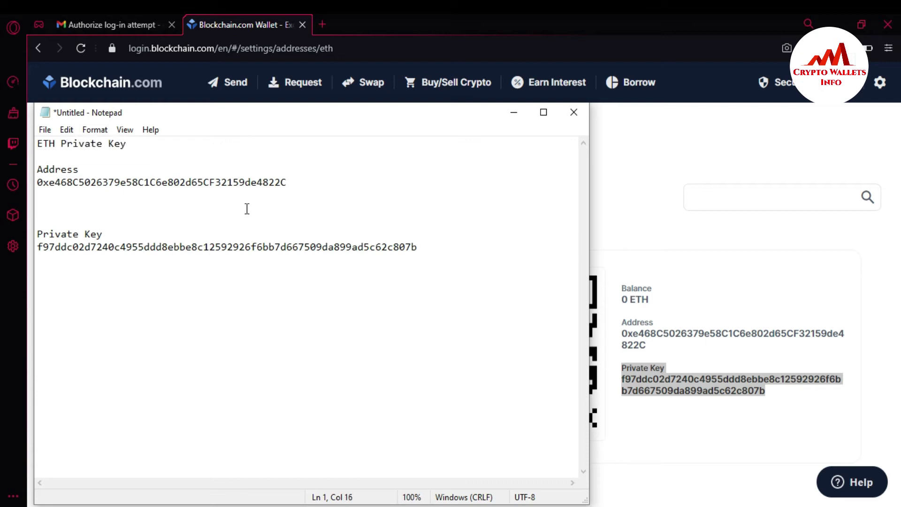
click(431, 249)
key(Return)
key(Return)
text(===================================)
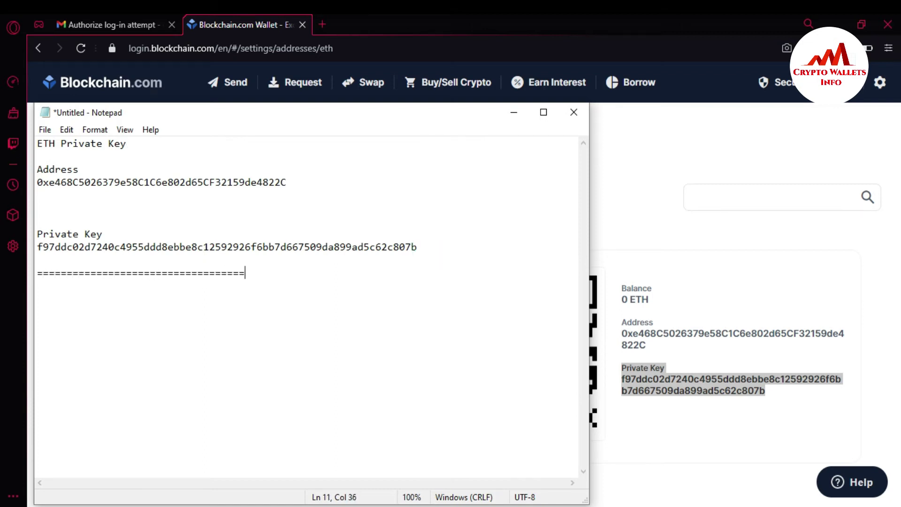
text(=========================================)
key(Return)
key(Return)
key(Return)
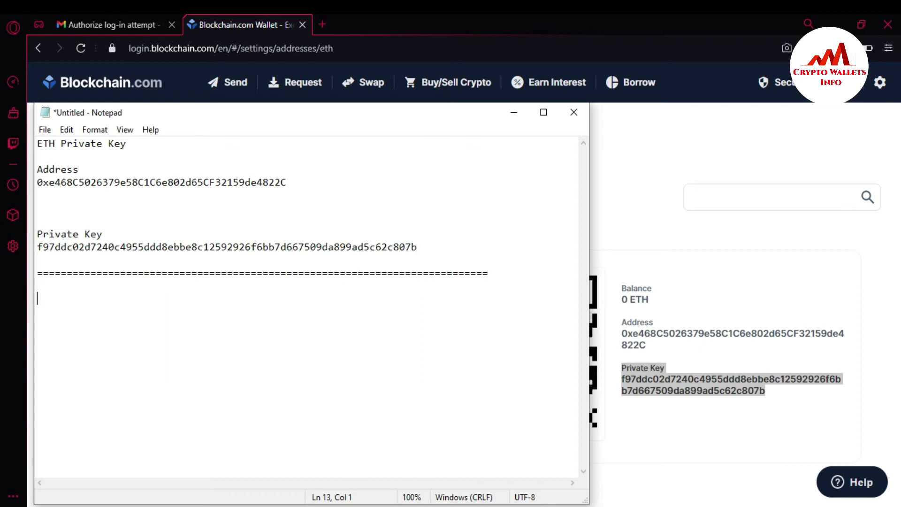
click(514, 113)
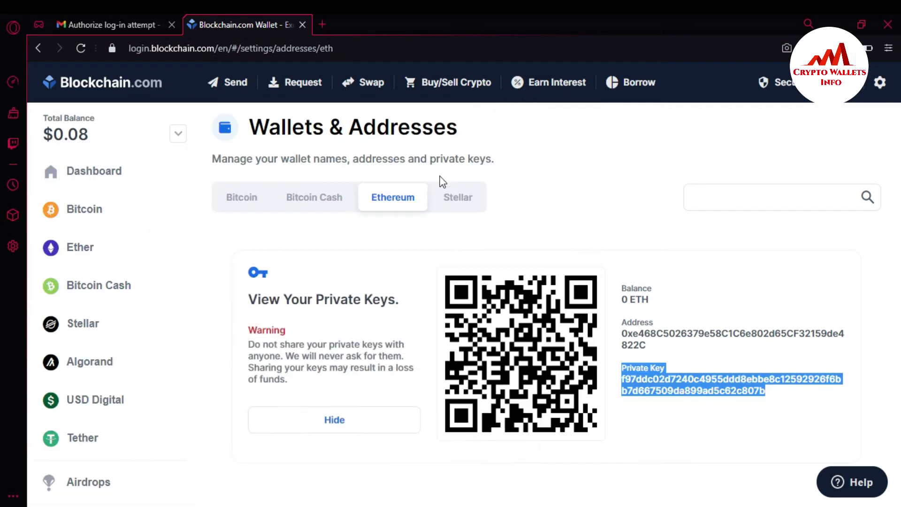
Hide the Ethereum keys and show the Stellar wallet's address and private key
click(341, 420)
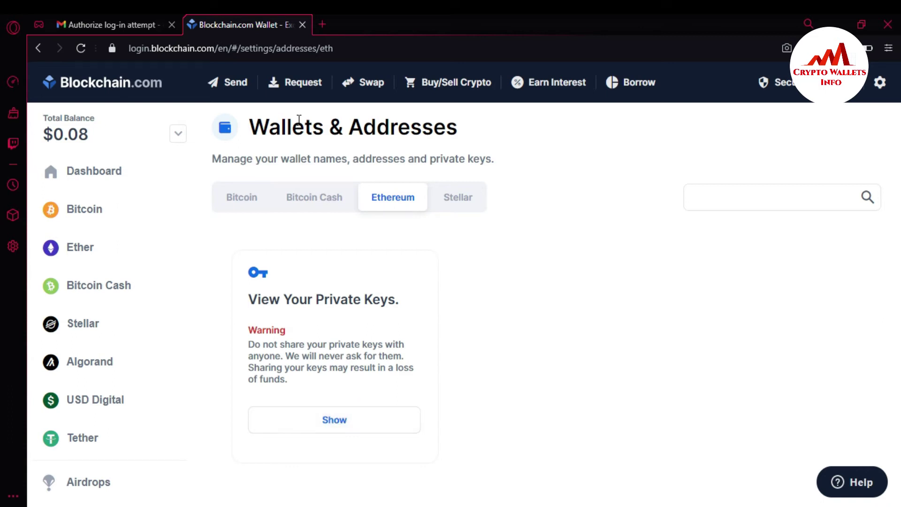
click(459, 200)
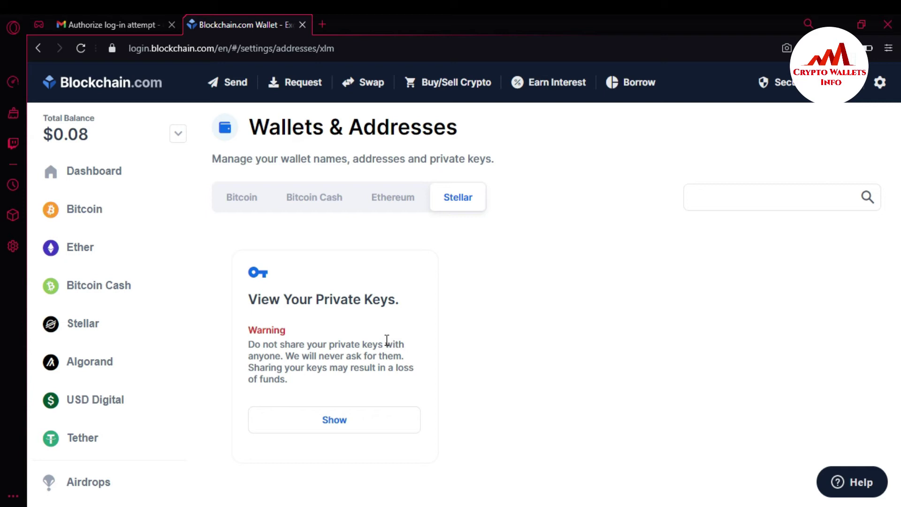
click(328, 419)
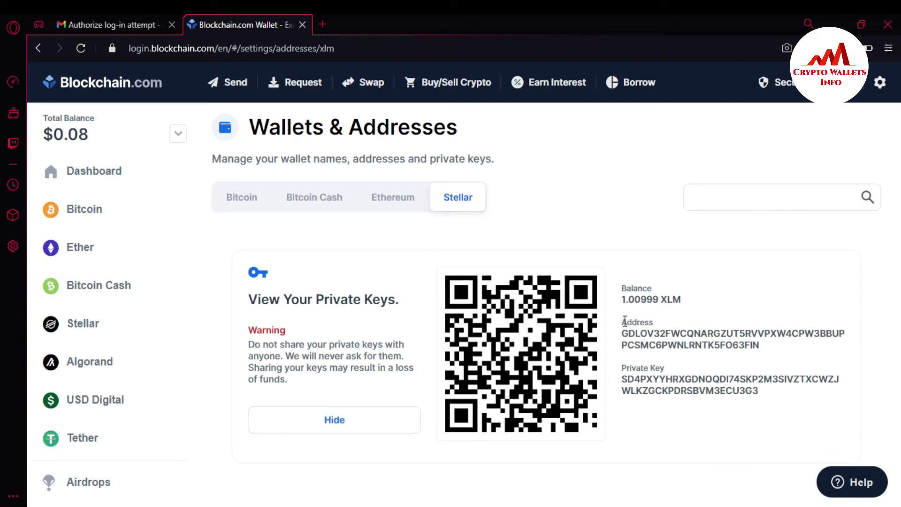
Select the Stellar private key and then the labelled Stellar address
click(623, 298)
drag(623, 299, 641, 299)
click(624, 323)
drag(761, 394, 620, 381)
drag(621, 320, 776, 350)
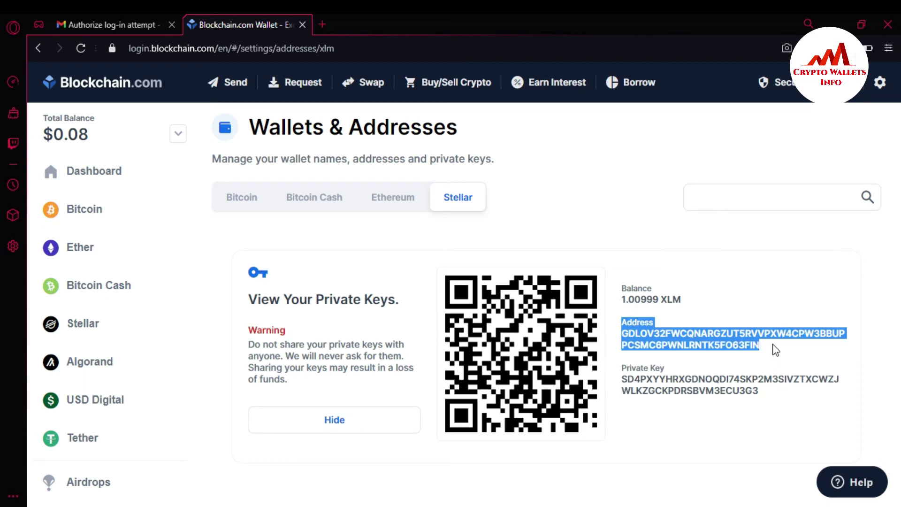
Paste the Stellar address below the divider and add a 'Stellar Wallet' heading
key(alt+Tab)
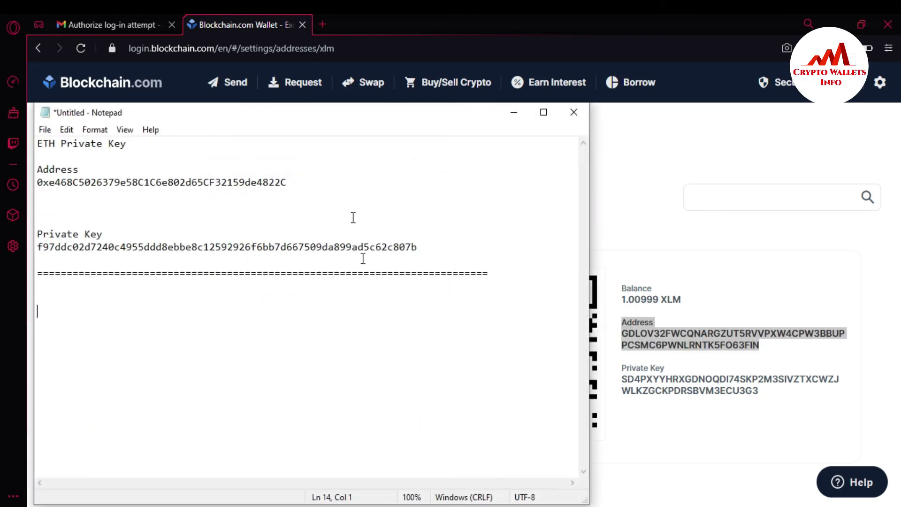
click(329, 113)
drag(329, 113, 584, 243)
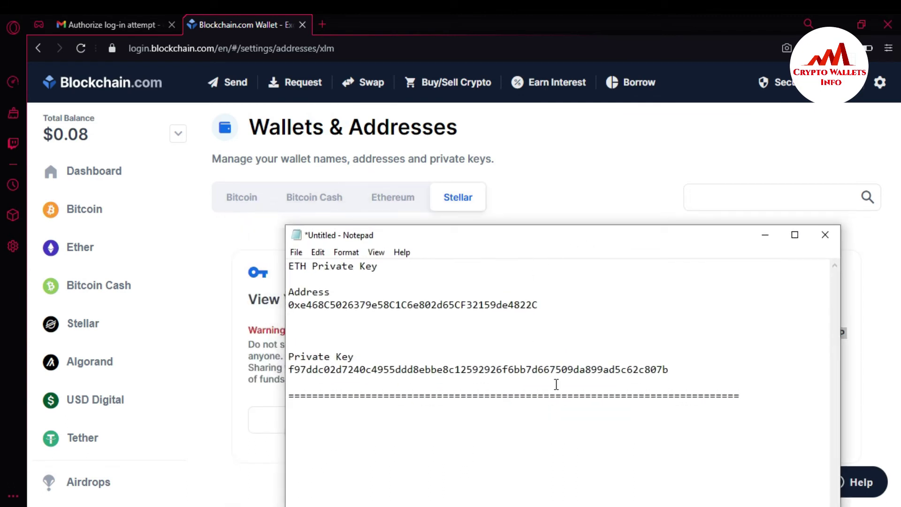
text(Address GDLOV32FWCQNARGZUT5RVVPXW4CPW3BBUPPCSMC6PWNLRNTK5FO63FIN)
click(301, 410)
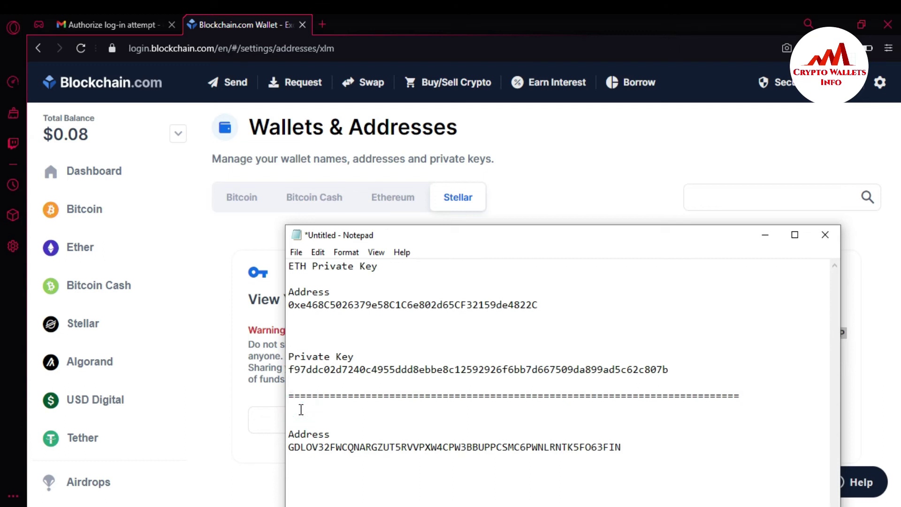
text(Stellar Wallet)
click(639, 443)
key(Return)
key(Return)
key(Return)
Copy the labelled Stellar private key into Notepad below the Stellar address
click(610, 188)
drag(765, 393, 625, 370)
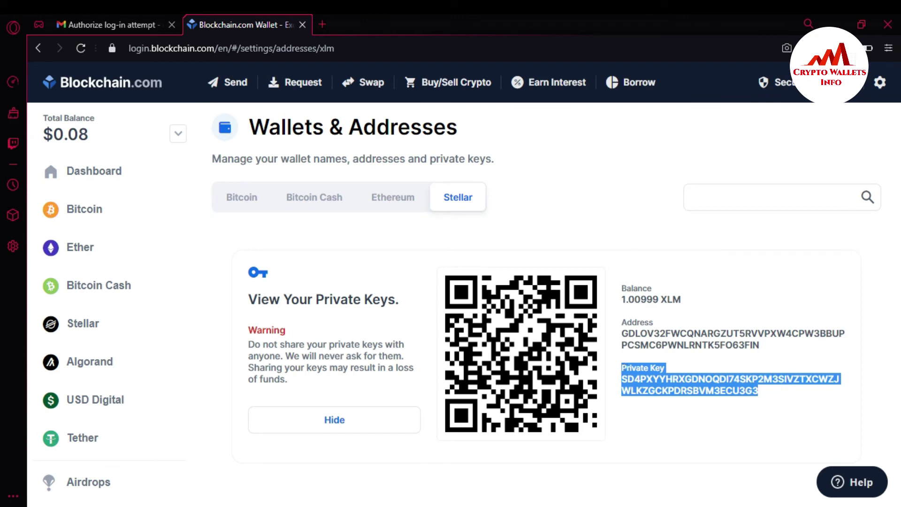
key(ctrl+c)
key(alt+Tab)
key(ctrl+v)
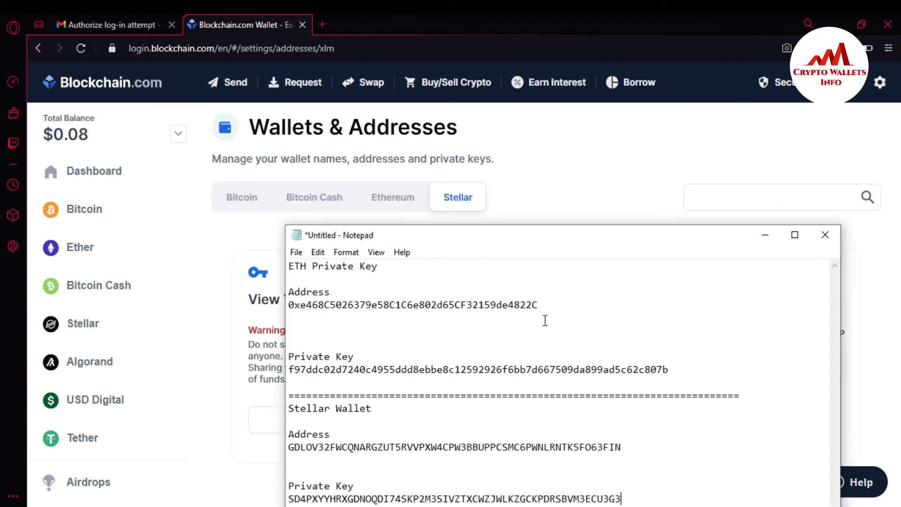
drag(544, 237, 426, 104)
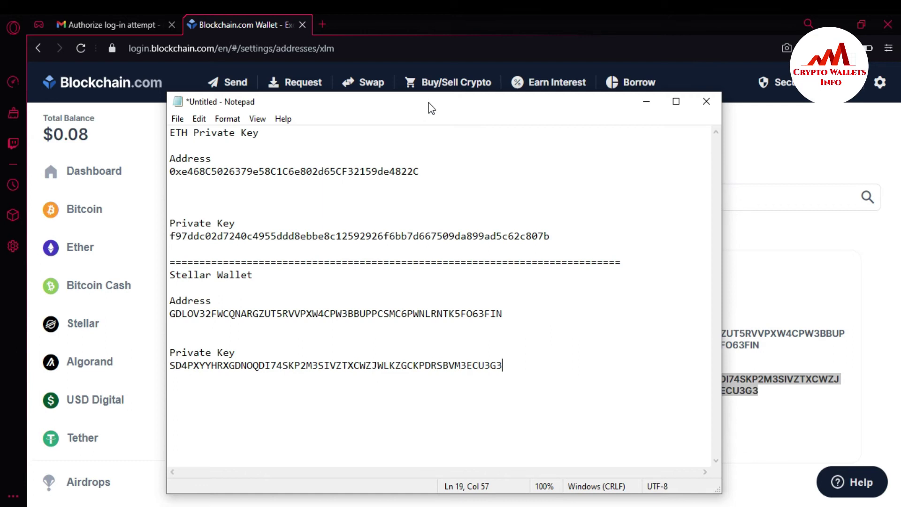
Minimize the Notepad wallet notes to reveal the Stellar Wallets & Addresses page
click(646, 103)
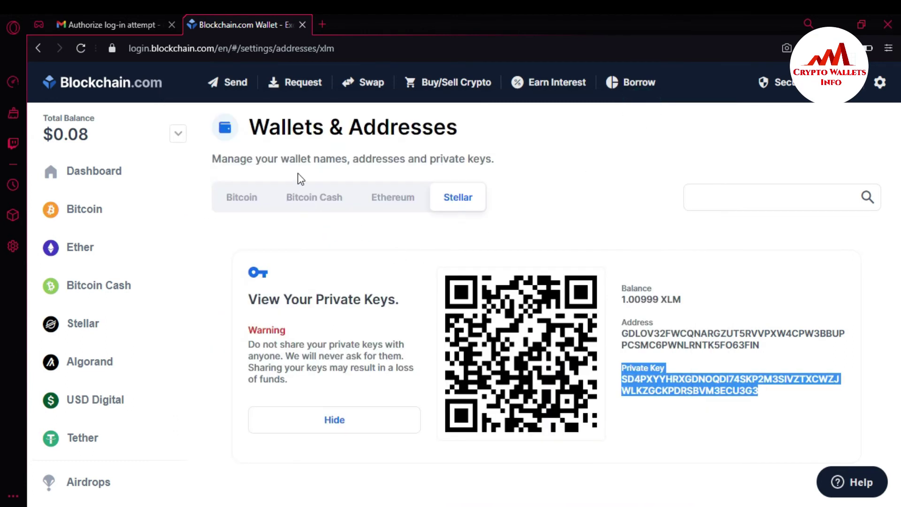
Go back to the Crypto Wallets Info blog and open its TRON category page
click(249, 204)
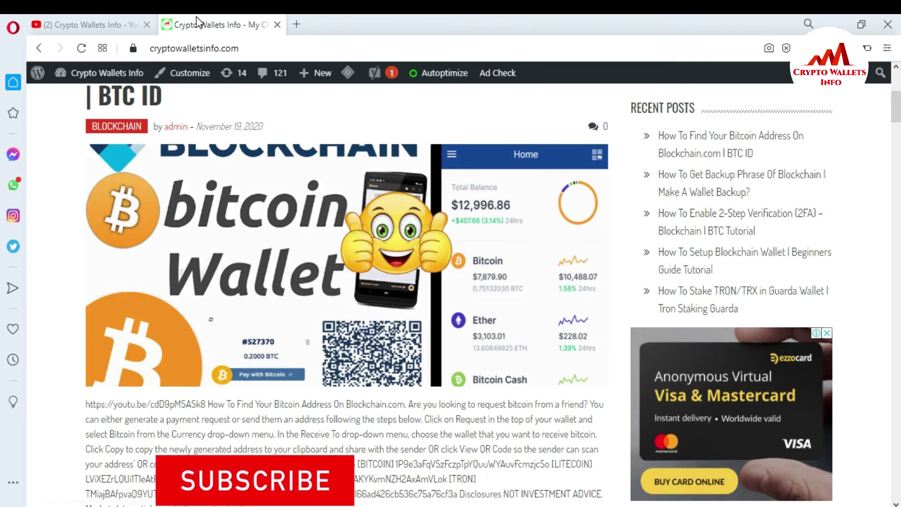
click(82, 26)
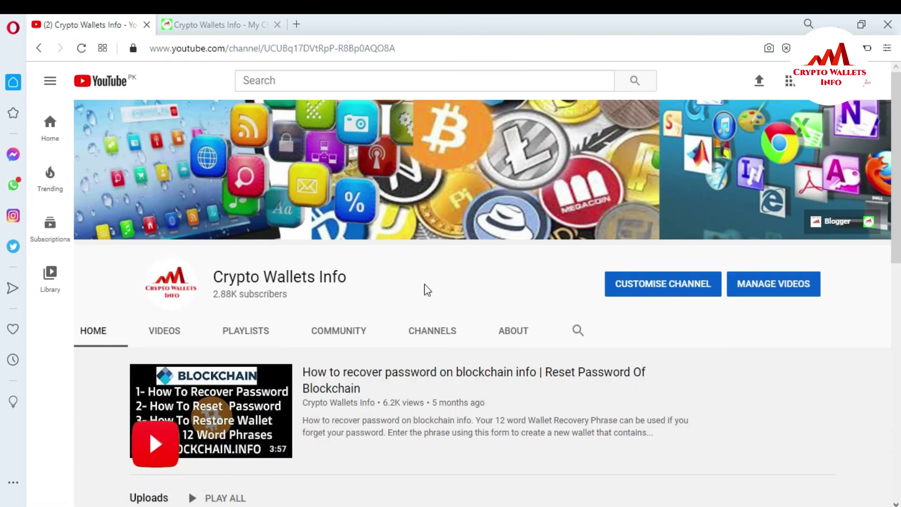
click(207, 18)
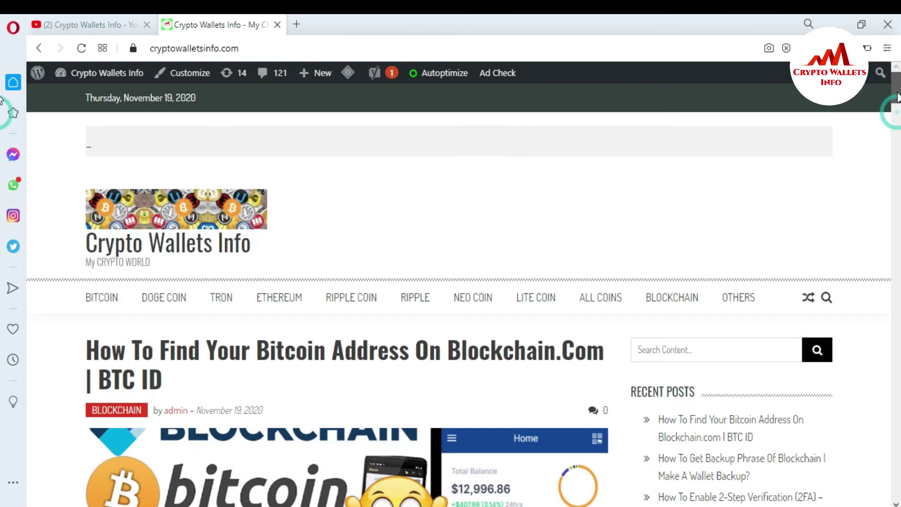
drag(896, 115, 898, 103)
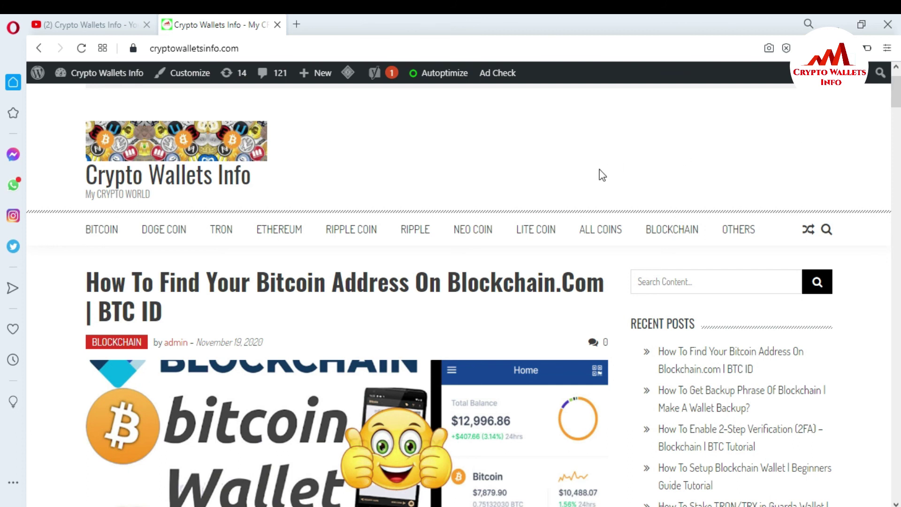
click(227, 240)
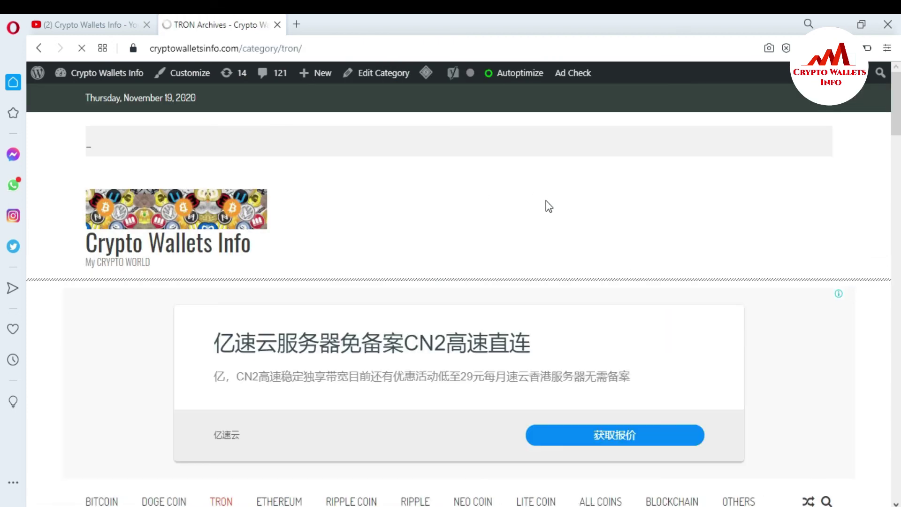
Scroll down through the TRON Archives posts to review the Tronlink and Tronpay tutorials
scroll(3, 141, down, 10)
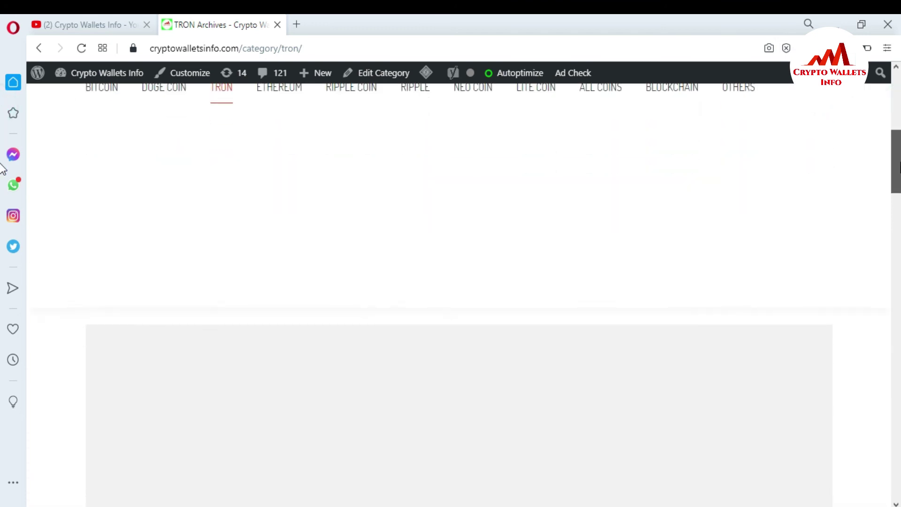
scroll(3, 188, down, 2)
scroll(2, 235, down, 6)
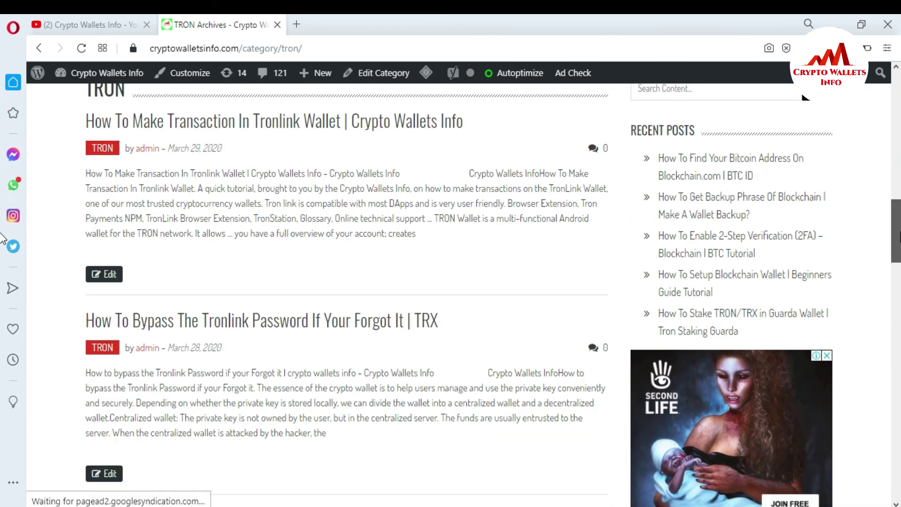
scroll(2, 239, down, 3)
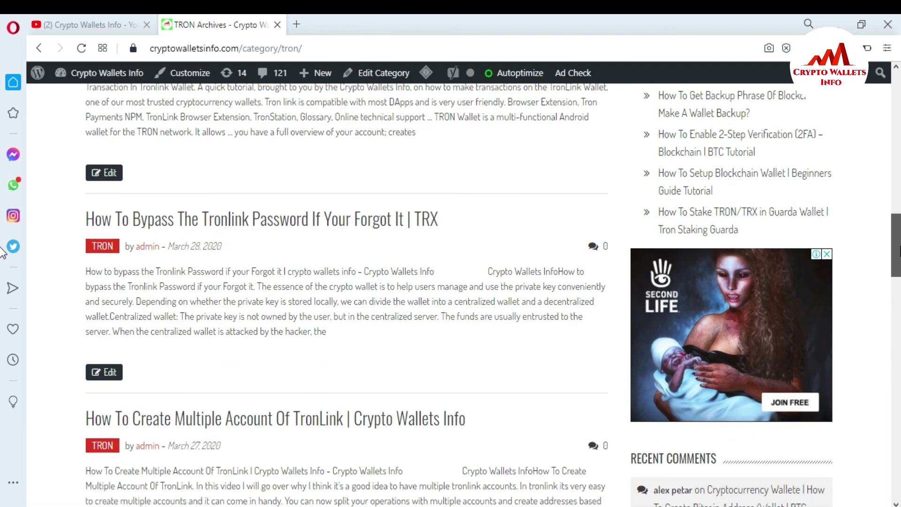
scroll(2, 251, down, 6)
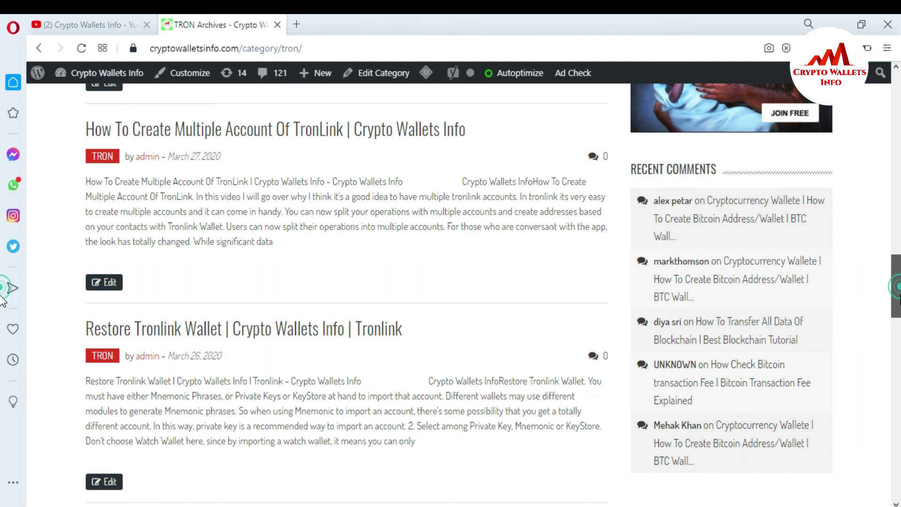
scroll(3, 300, down, 2)
scroll(3, 319, down, 5)
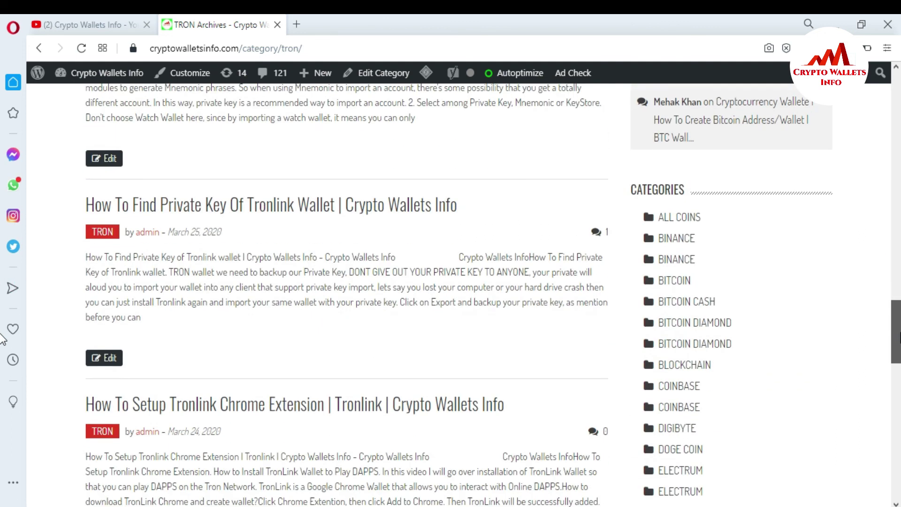
scroll(3, 338, down, 5)
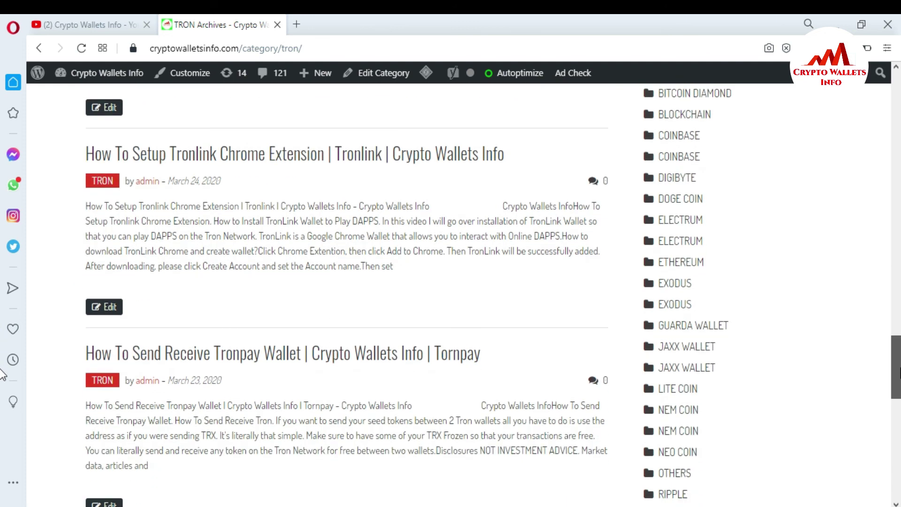
scroll(3, 376, down, 4)
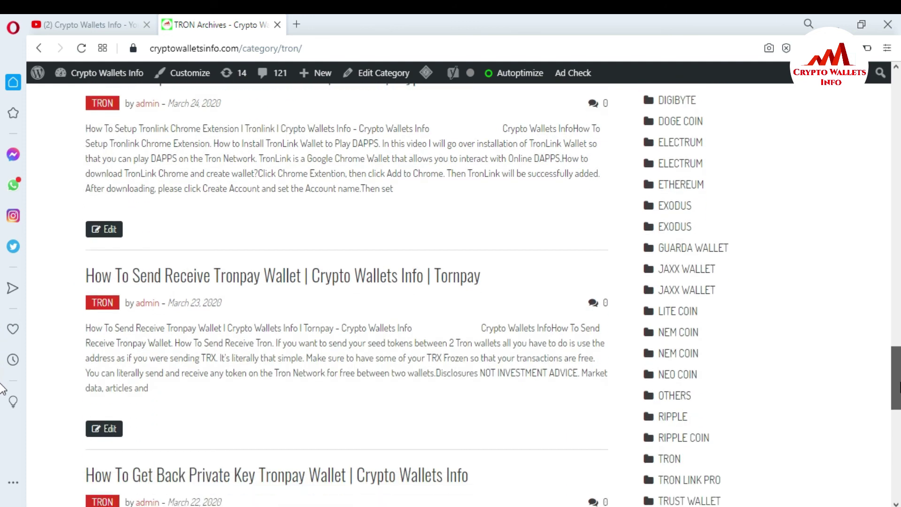
Bring the TRON Archives page back up to the top
drag(899, 394, 897, 303)
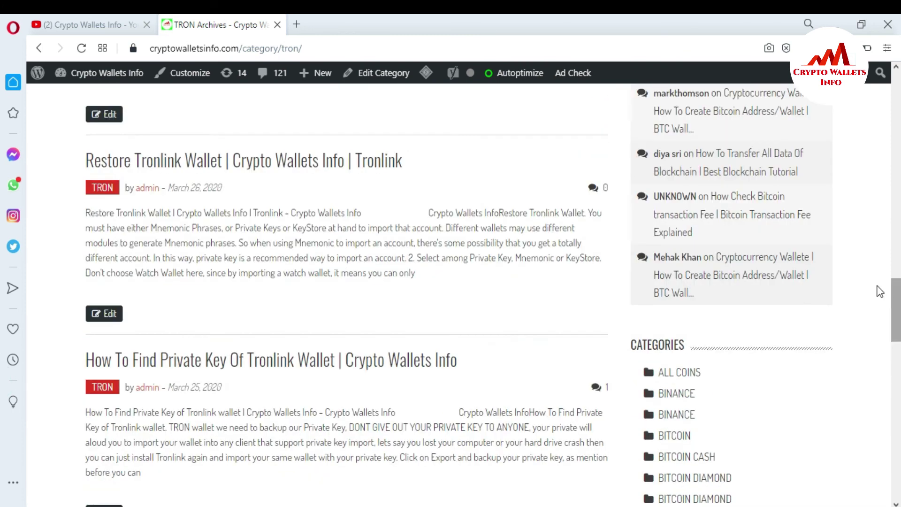
scroll(2, 281, up, 7)
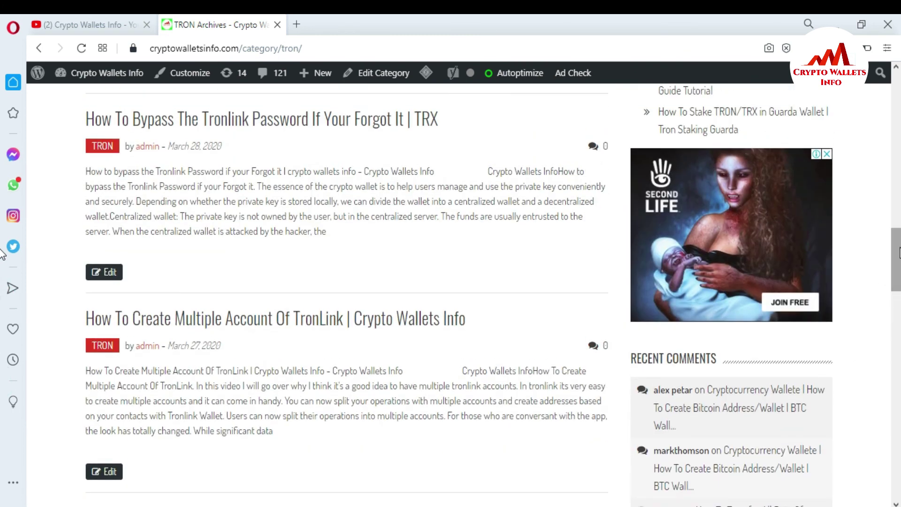
scroll(3, 160, up, 5)
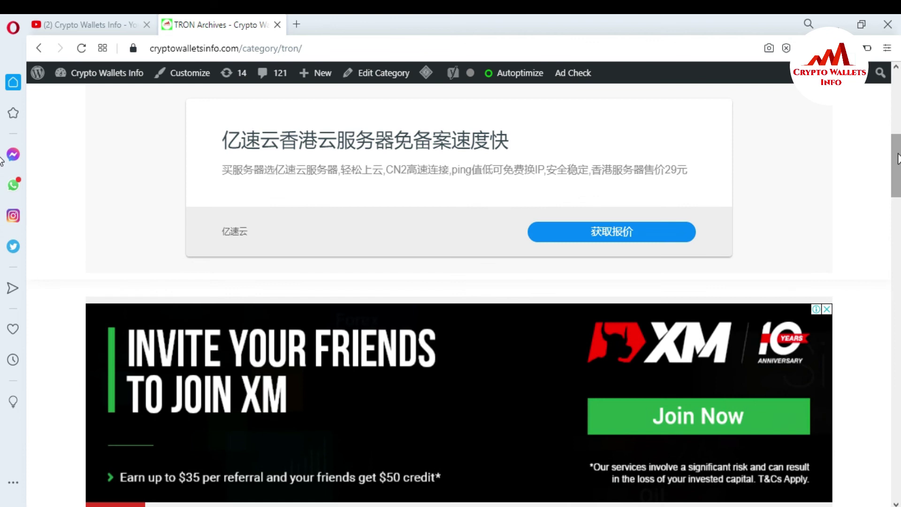
drag(896, 155, 897, 104)
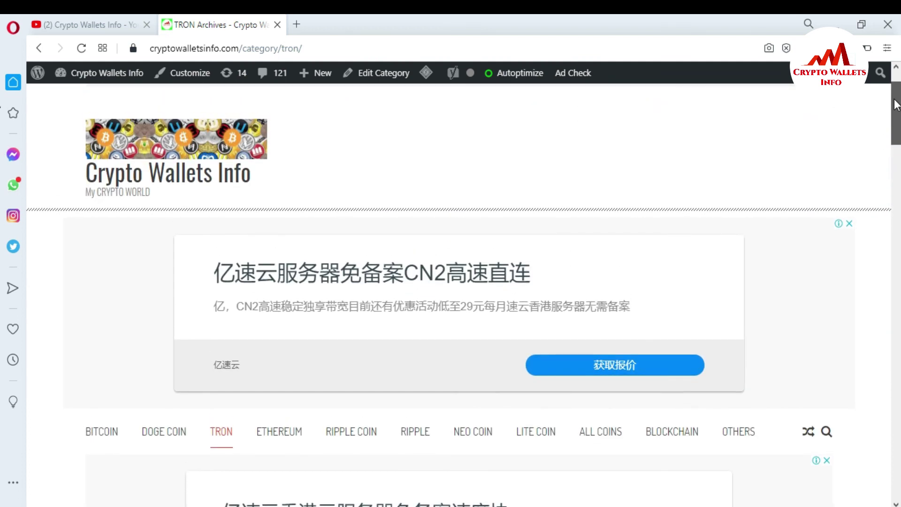